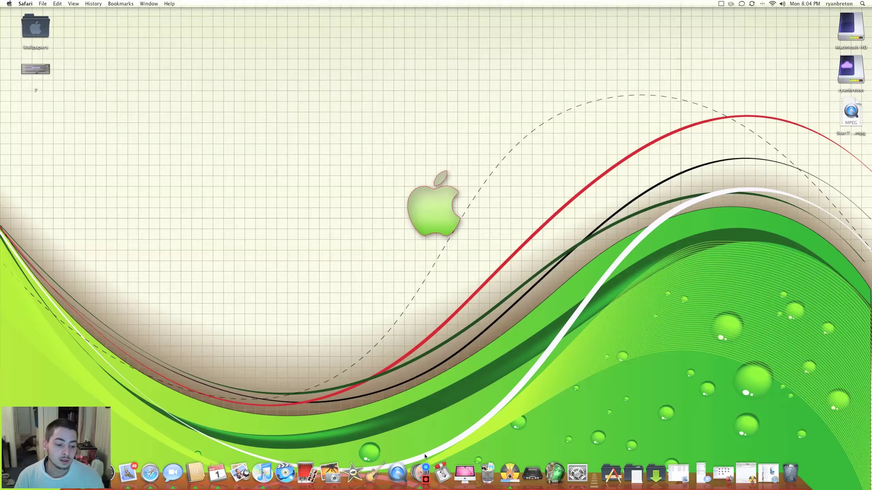
Launch CandyBar from the Applications stack and widen its window to show the full icon grid.
{"action": "left_click", "coordinate": [611, 474]}
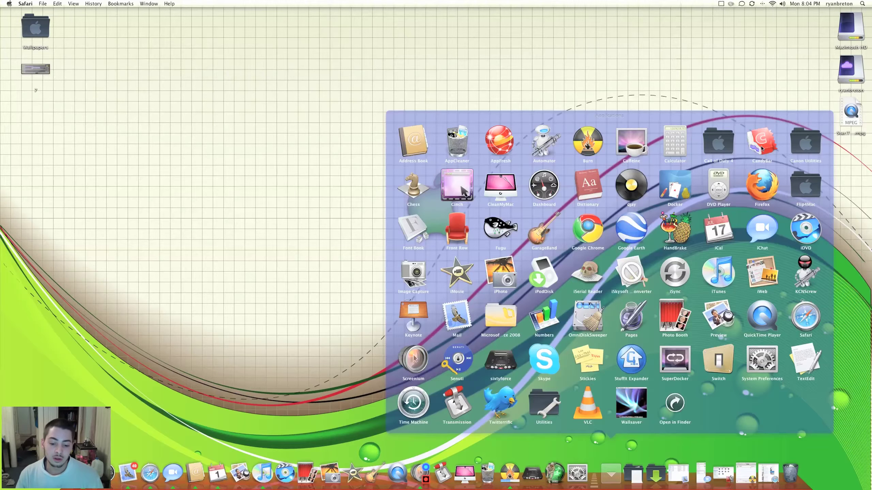
{"action": "left_click", "coordinate": [761, 149]}
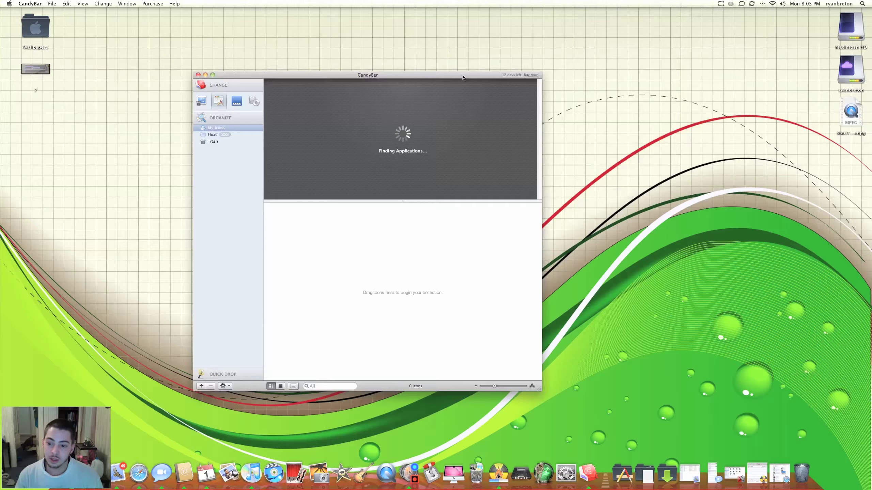
{"action": "left_click_drag", "start_coordinate": [462, 75], "coordinate": [419, 66]}
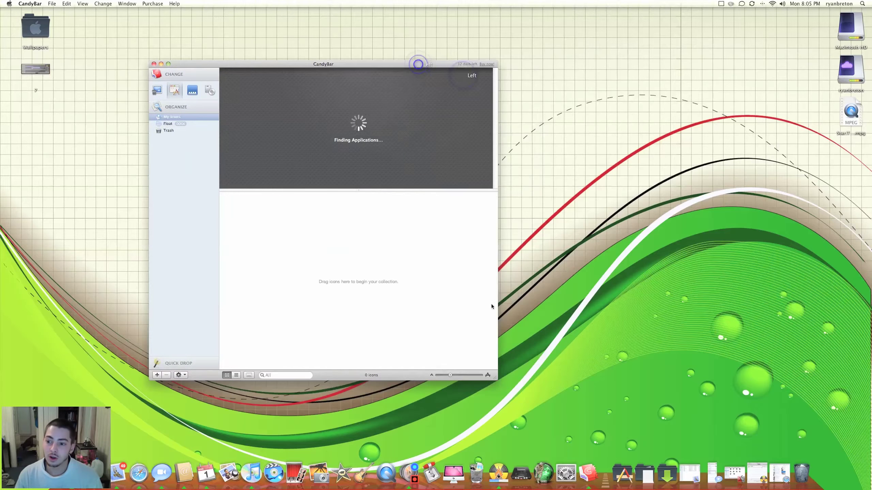
{"action": "left_click", "coordinate": [496, 378]}
{"action": "left_click_drag", "start_coordinate": [495, 378], "coordinate": [665, 377]}
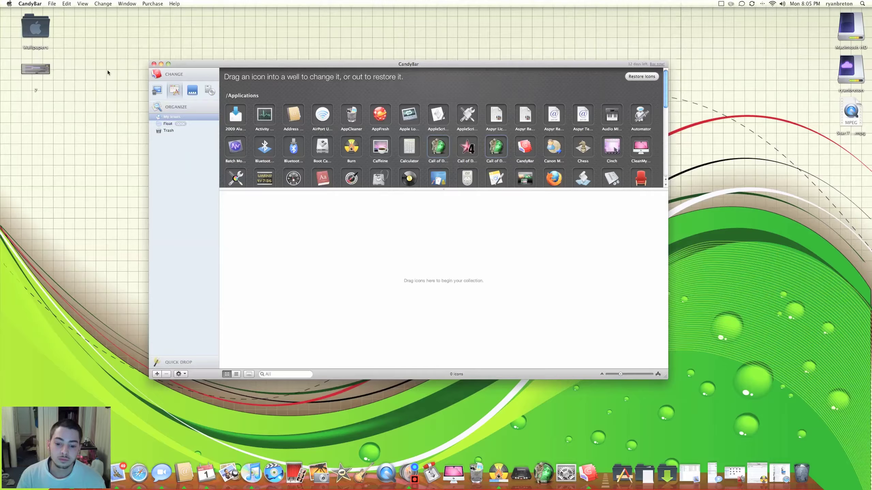
{"action": "left_click", "coordinate": [56, 4]}
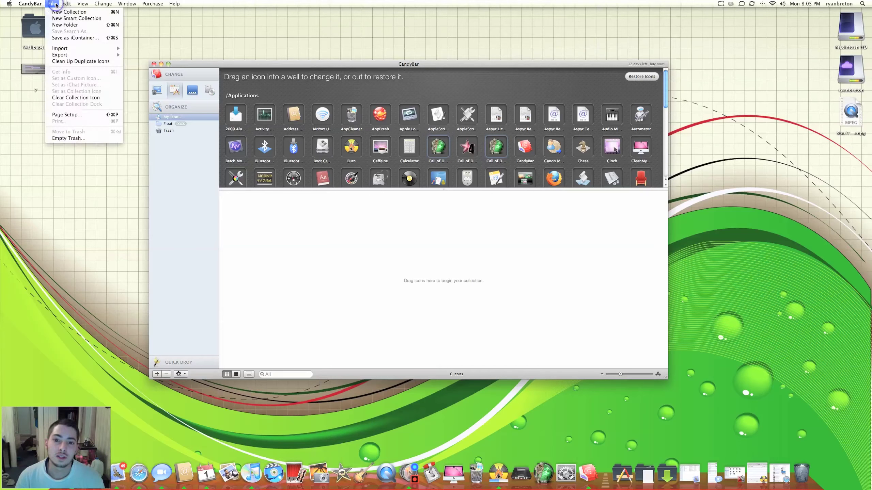
{"action": "mouse_move", "coordinate": [71, 51]}
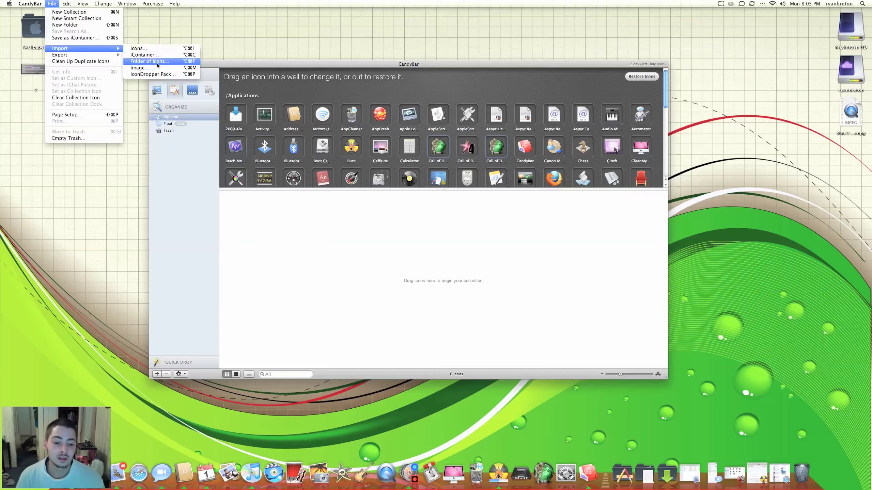
{"action": "left_click", "coordinate": [246, 41]}
{"action": "left_click", "coordinate": [375, 257]}
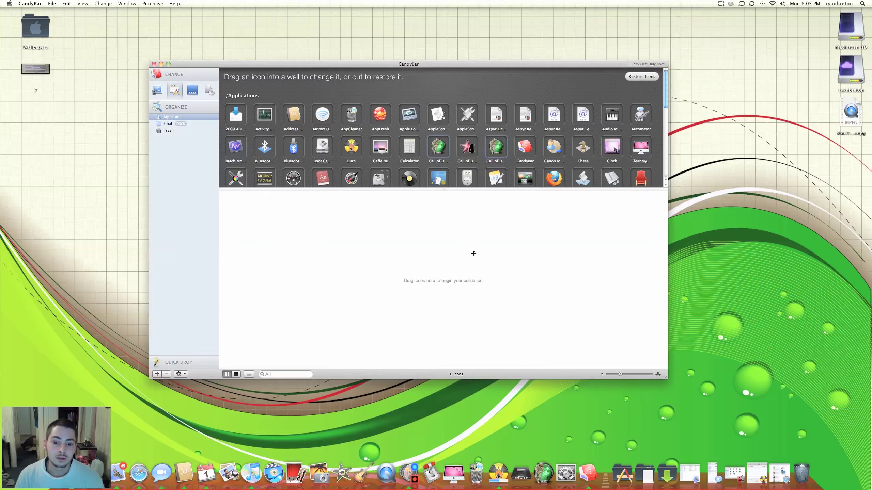
{"action": "left_click", "coordinate": [438, 271]}
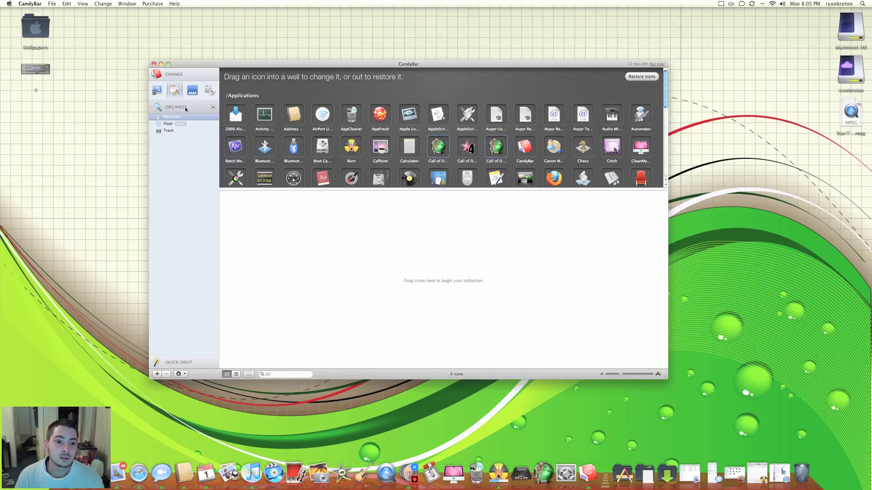
Switch CandyBar to System Icons, enlarge the icon panel, and browse the General, Folder and Dock categories.
{"action": "left_click", "coordinate": [158, 93]}
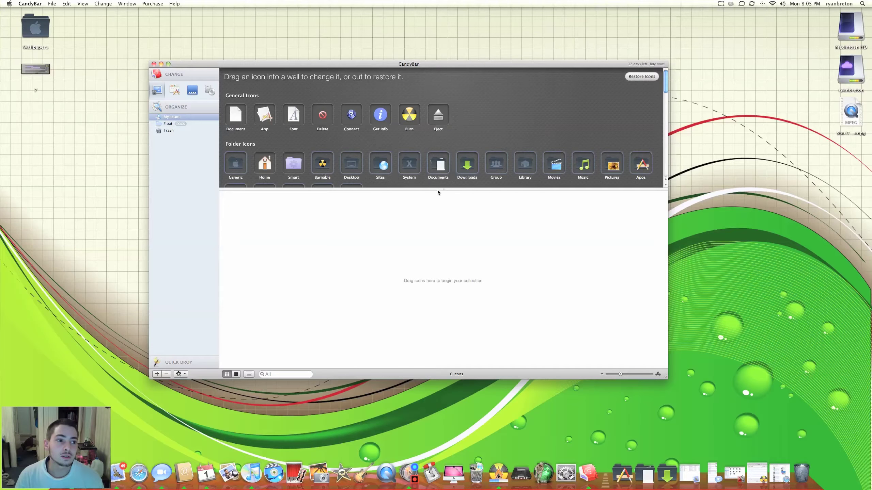
{"action": "left_click_drag", "start_coordinate": [438, 191], "coordinate": [435, 242]}
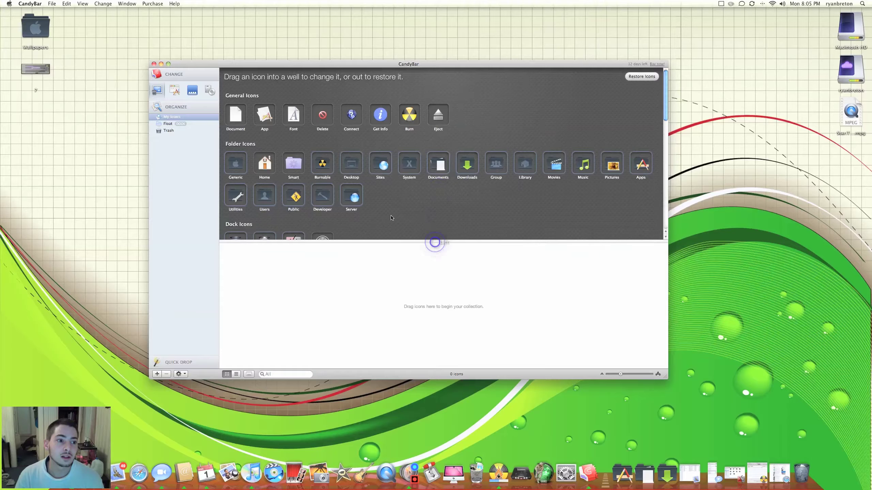
{"action": "scroll", "coordinate": [333, 133], "scroll_direction": "down", "scroll_amount": 5}
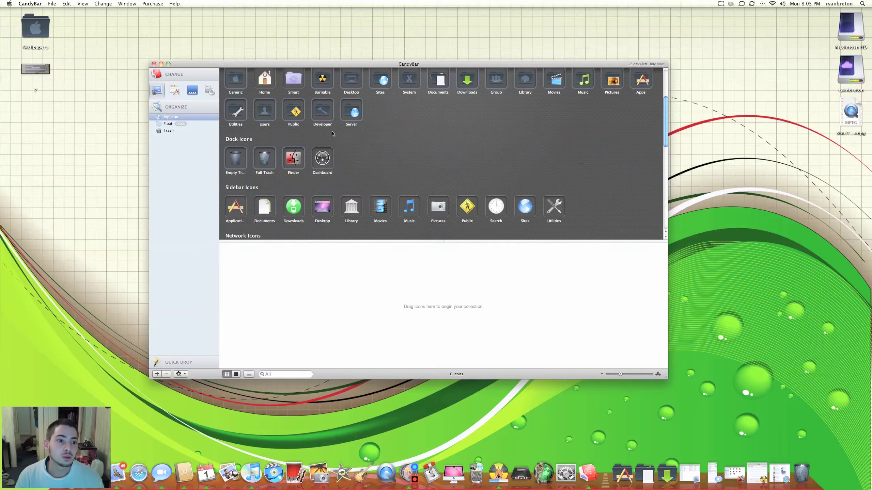
{"action": "scroll", "coordinate": [333, 133], "scroll_direction": "down", "scroll_amount": 15}
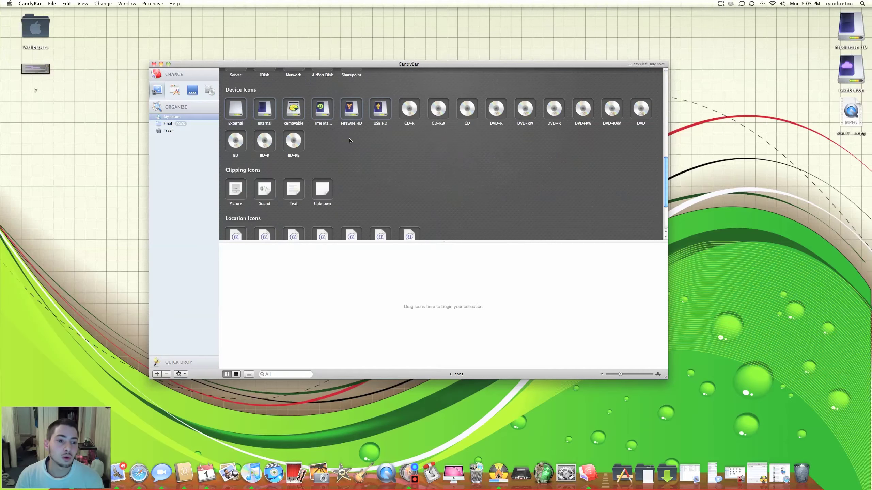
{"action": "scroll", "coordinate": [349, 140], "scroll_direction": "down", "scroll_amount": 3}
{"action": "scroll", "coordinate": [353, 141], "scroll_direction": "up", "scroll_amount": 8}
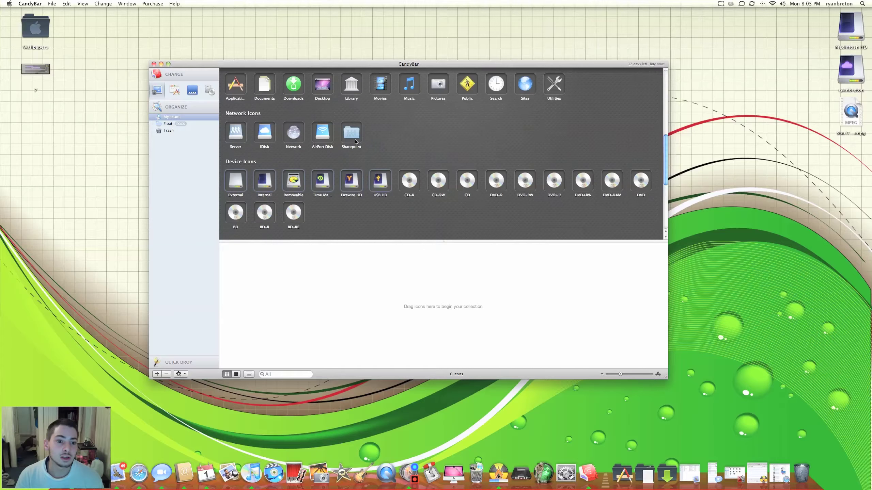
{"action": "scroll", "coordinate": [356, 141], "scroll_direction": "up", "scroll_amount": 8}
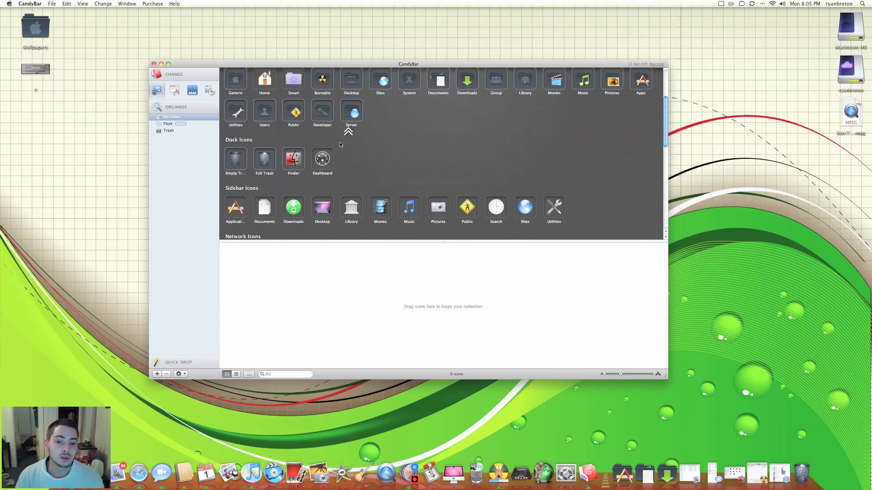
{"action": "scroll", "coordinate": [341, 145], "scroll_direction": "up", "scroll_amount": 1}
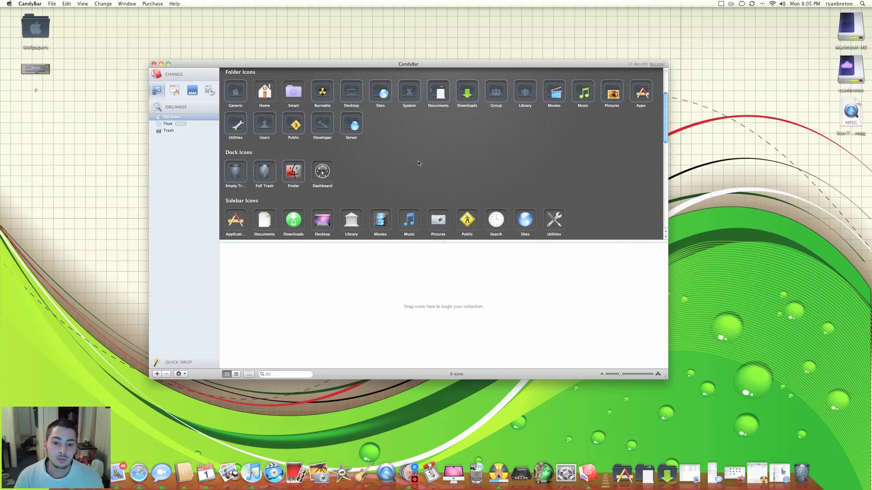
{"action": "scroll", "coordinate": [418, 163], "scroll_direction": "down", "scroll_amount": 2}
{"action": "scroll", "coordinate": [418, 163], "scroll_direction": "up", "scroll_amount": 4}
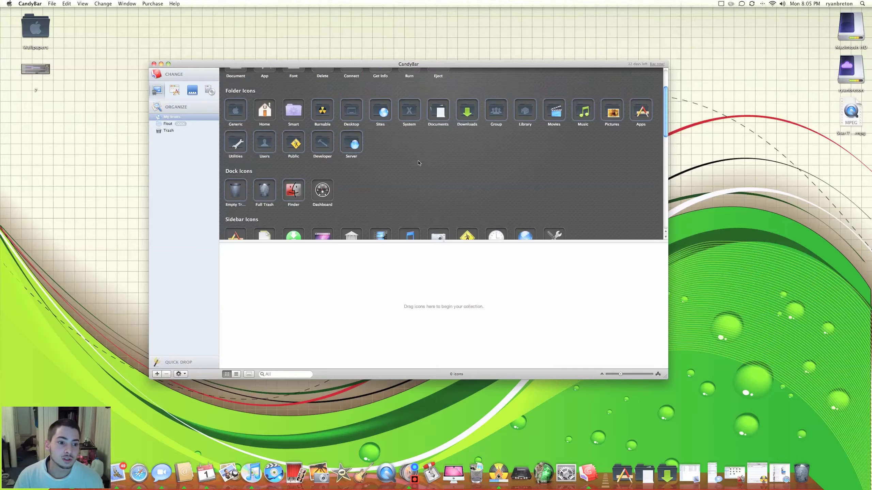
{"action": "scroll", "coordinate": [344, 220], "scroll_direction": "up", "scroll_amount": 3}
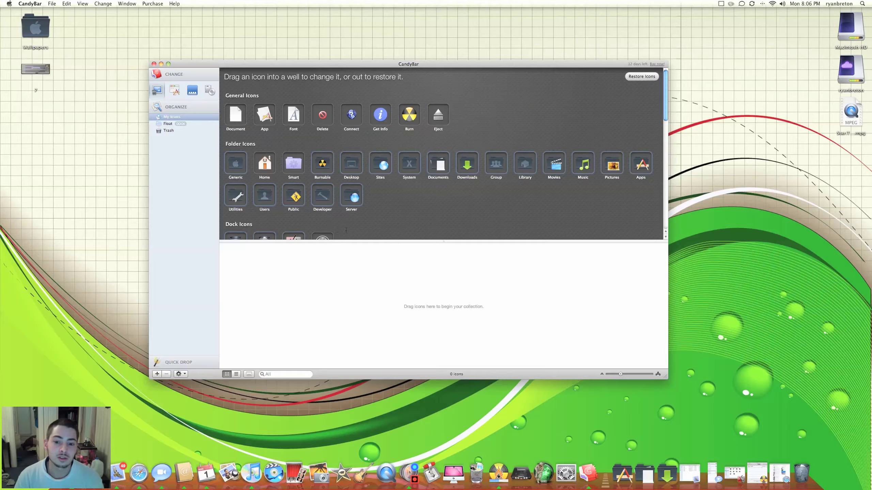
Run a Google search in Safari for 'the icon factory' using its search suggestion.
{"action": "left_click", "coordinate": [138, 471]}
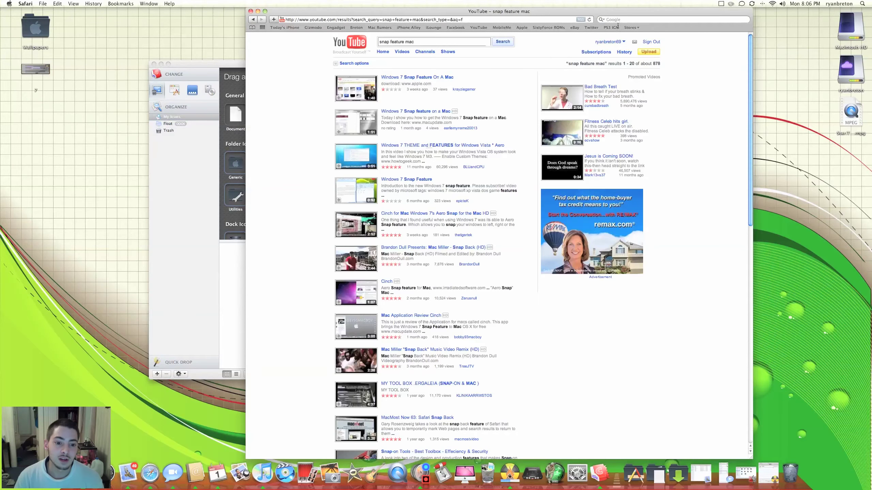
{"action": "left_click", "coordinate": [621, 21]}
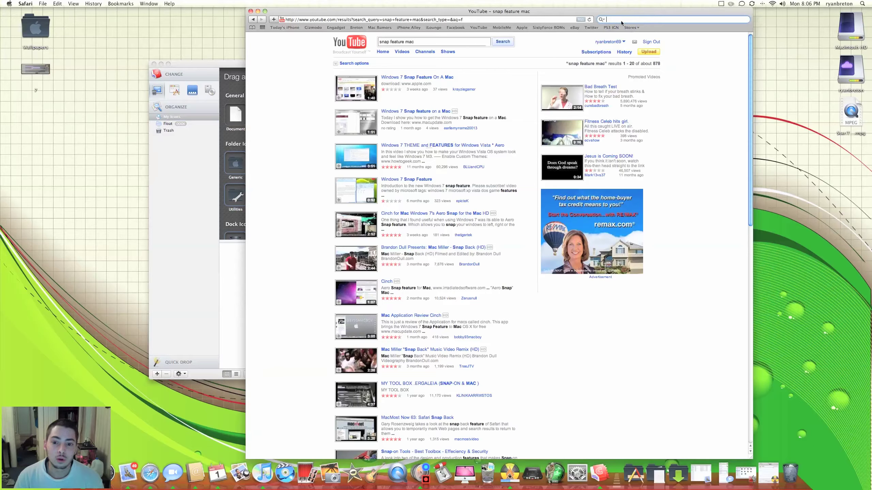
{"action": "type", "text": "the icon"}
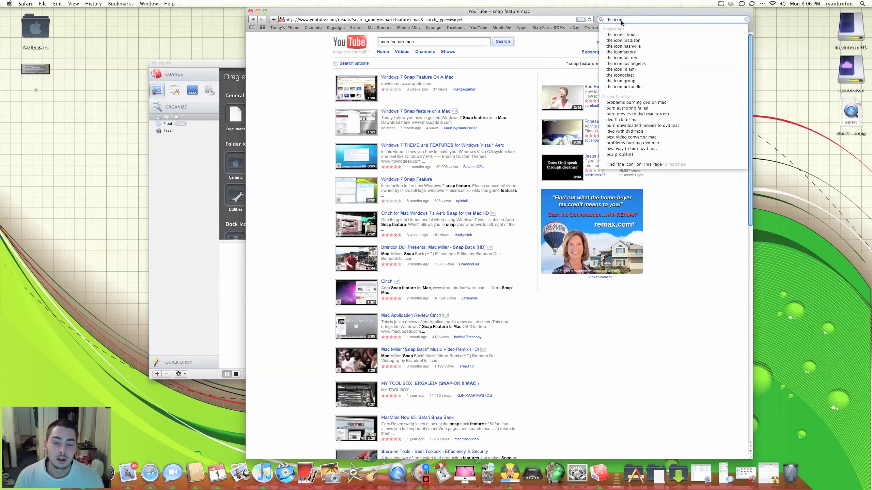
{"action": "type", "text": " facto"}
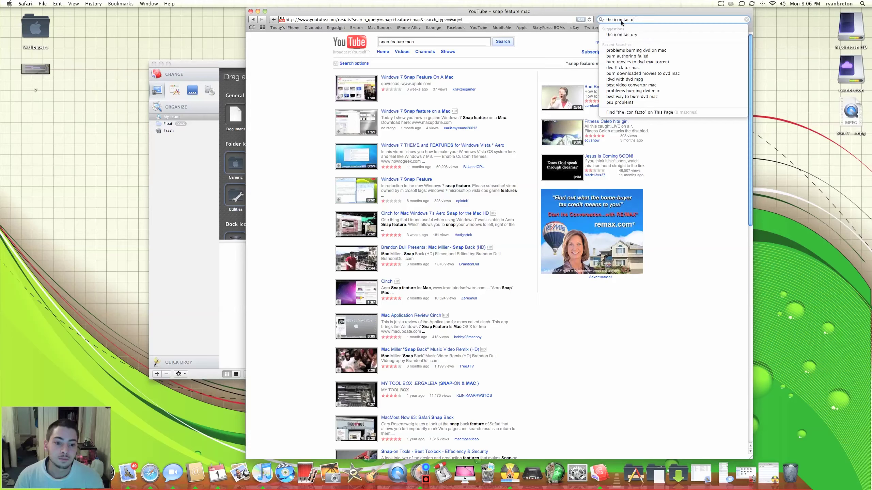
{"action": "key", "text": "Down"}
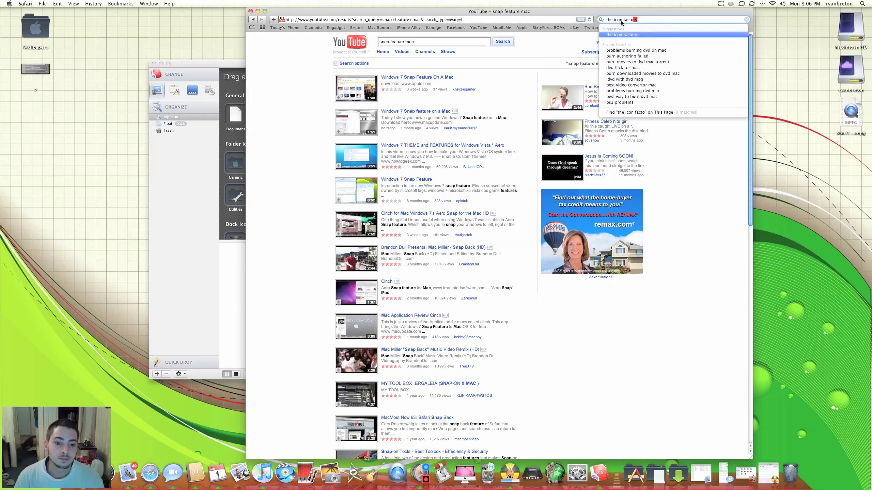
{"action": "key", "text": "Return"}
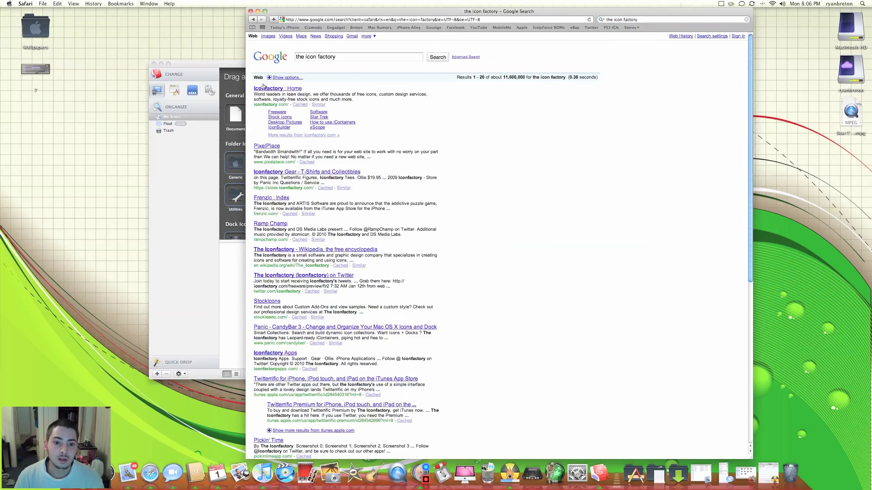
Open the Iconfactory home page, go to its freeware icon sets, then minimize Safari.
{"action": "left_click", "coordinate": [290, 88]}
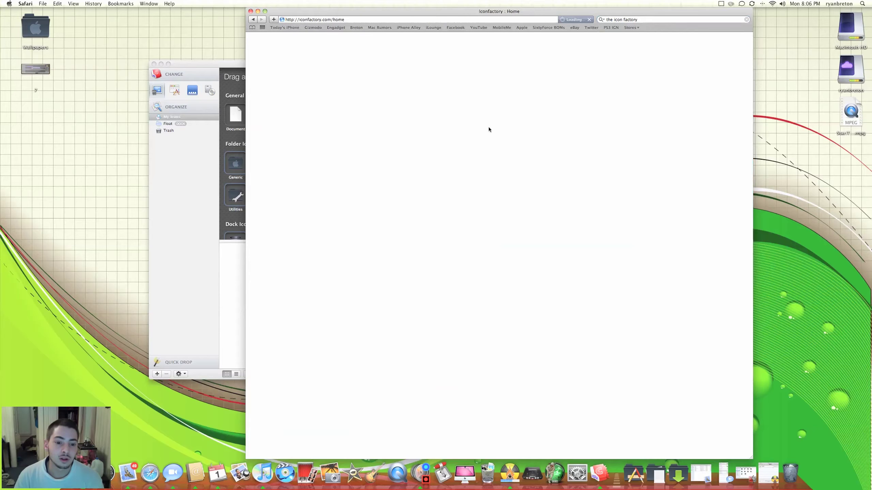
{"action": "scroll", "coordinate": [455, 171], "scroll_direction": "down", "scroll_amount": 6}
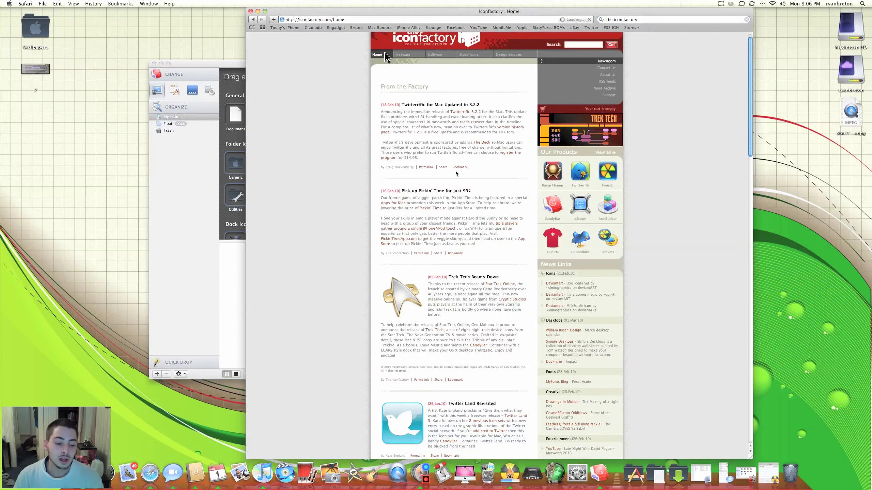
{"action": "scroll", "coordinate": [455, 170], "scroll_direction": "up", "scroll_amount": 6}
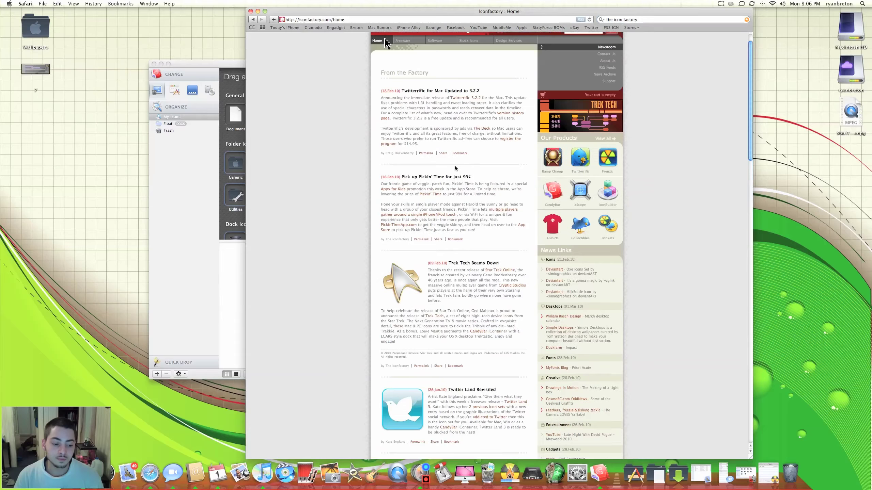
{"action": "left_click", "coordinate": [409, 64]}
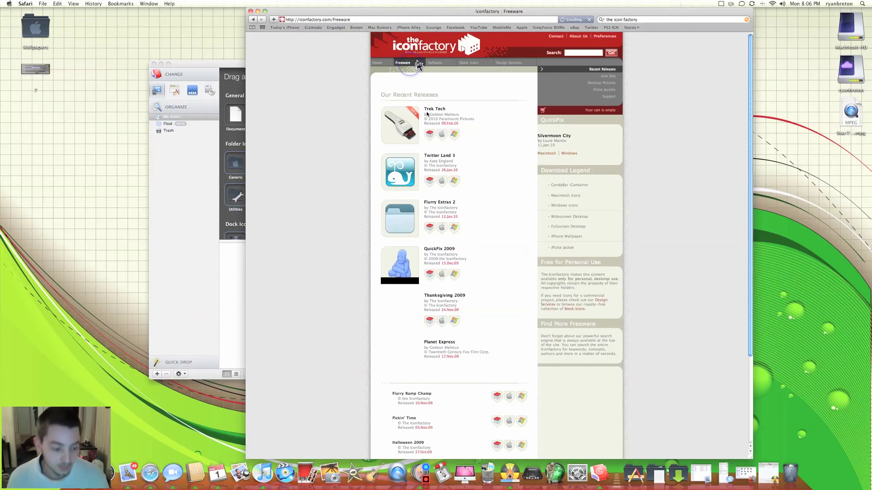
{"action": "scroll", "coordinate": [440, 393], "scroll_direction": "down", "scroll_amount": 7}
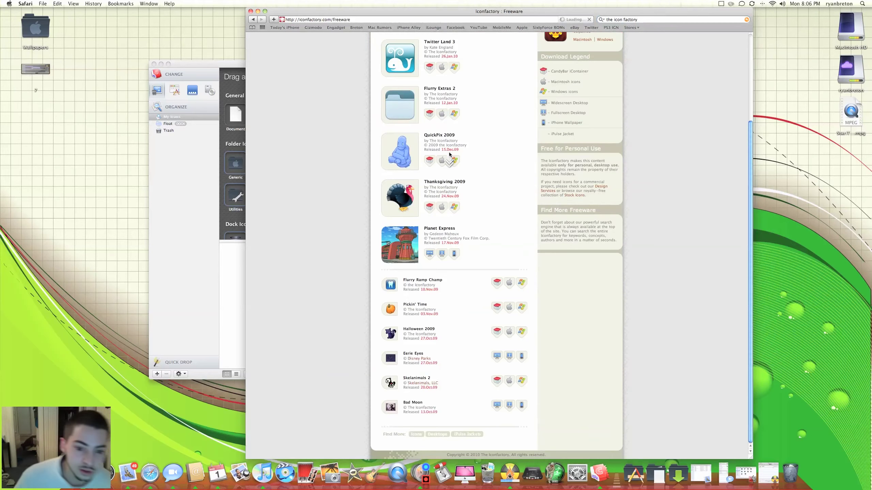
{"action": "left_click", "coordinate": [417, 434]}
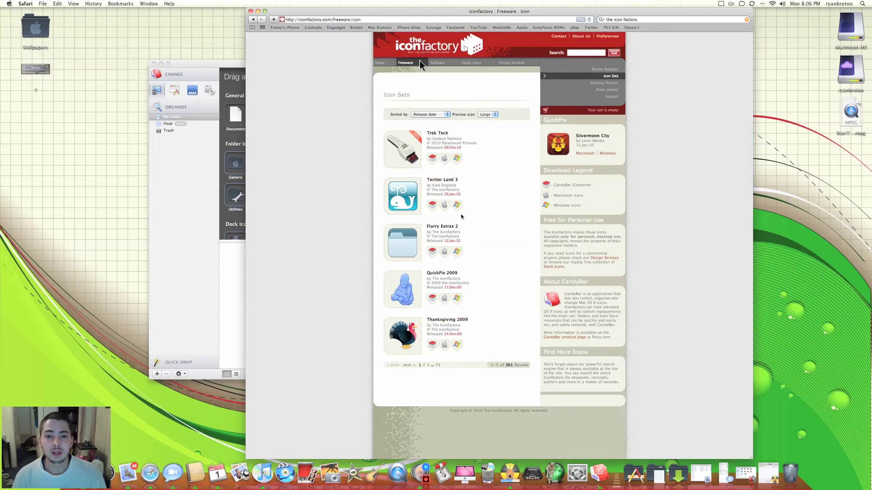
{"action": "left_click", "coordinate": [258, 11]}
Move the CandyBar window up and look at its File menu without importing anything.
{"action": "left_click_drag", "start_coordinate": [317, 64], "coordinate": [295, 62]}
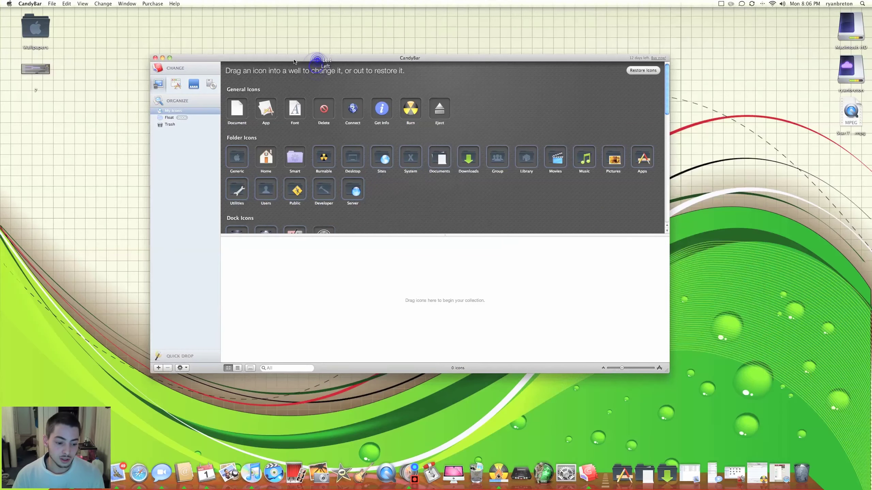
{"action": "left_click", "coordinate": [53, 4]}
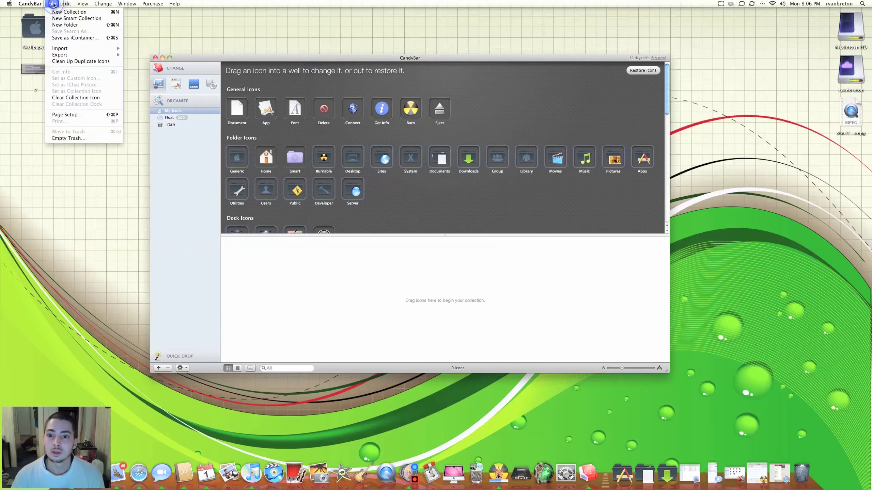
{"action": "mouse_move", "coordinate": [69, 48]}
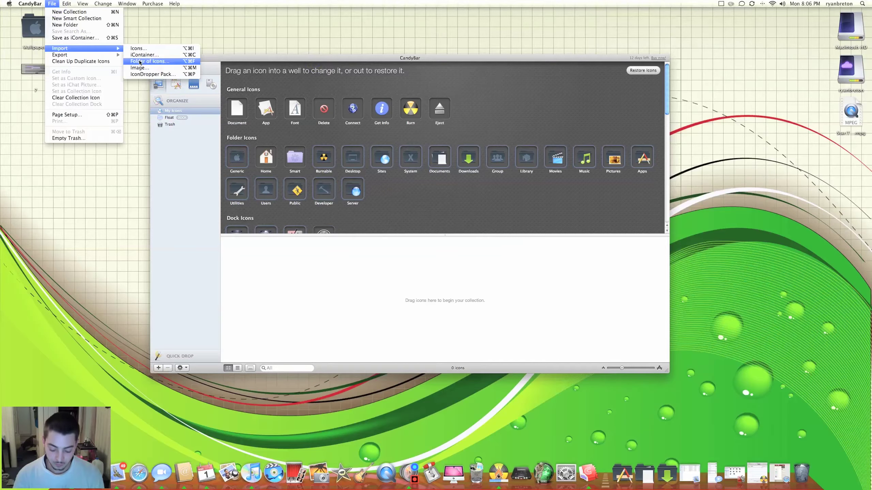
{"action": "left_click", "coordinate": [325, 26]}
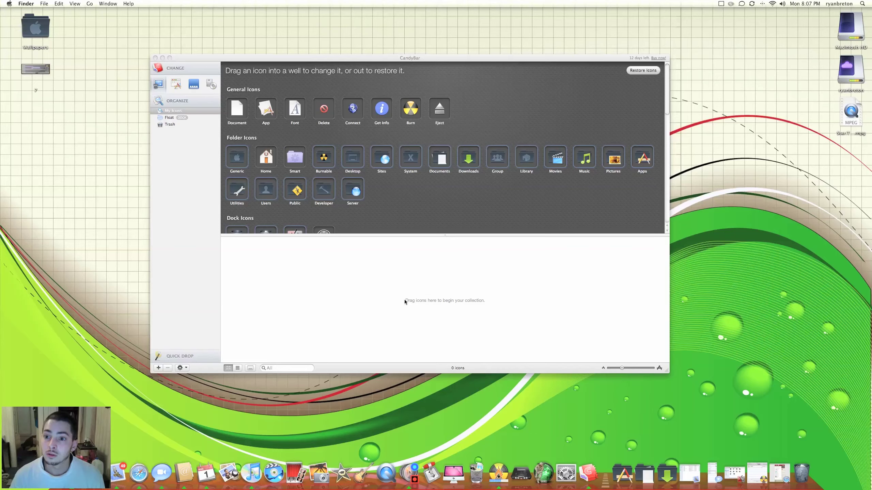
Reposition and enlarge the CandyBar window to show the dock icon wells, then quit CandyBar.
{"action": "left_click_drag", "start_coordinate": [192, 60], "coordinate": [167, 48]}
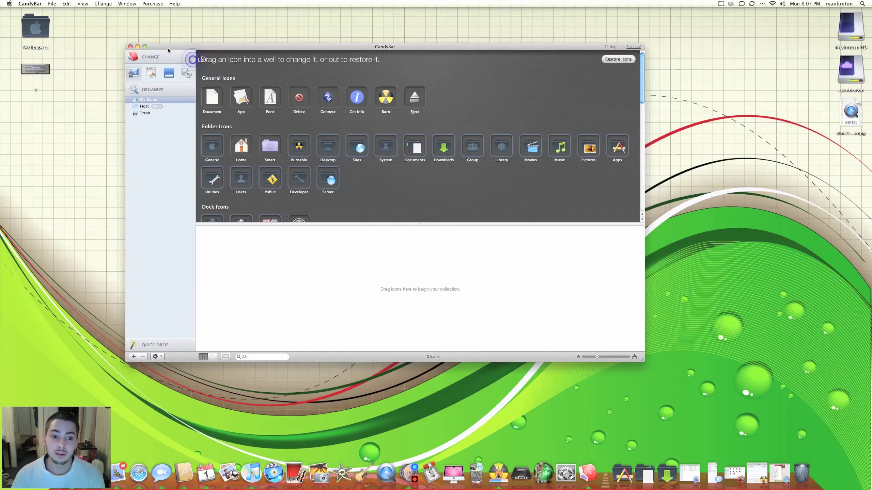
{"action": "left_click", "coordinate": [642, 362]}
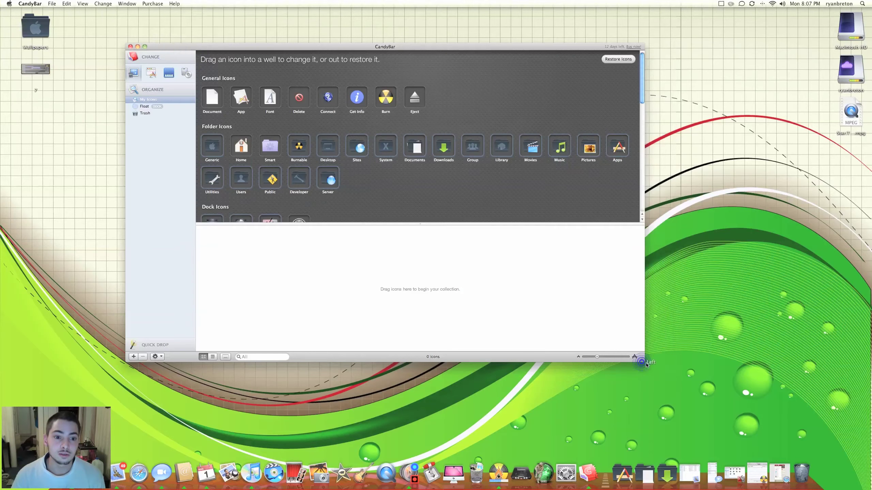
{"action": "left_click_drag", "start_coordinate": [646, 364], "coordinate": [694, 376]}
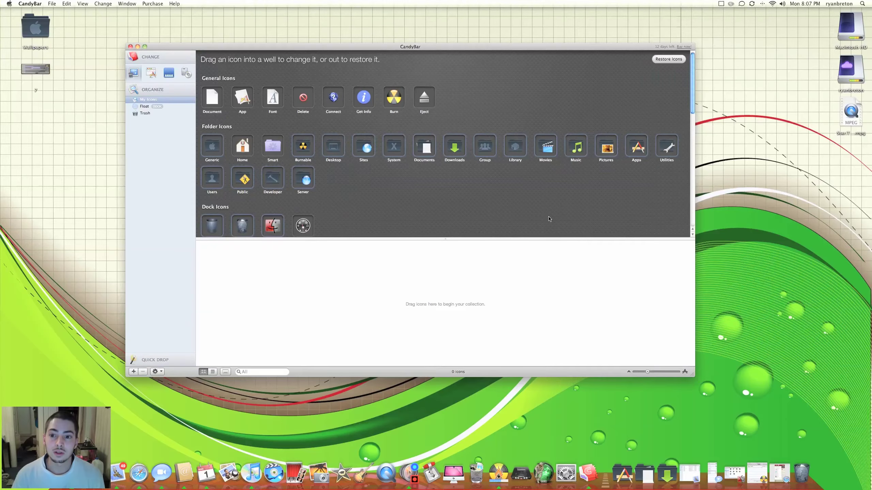
{"action": "left_click", "coordinate": [24, 5]}
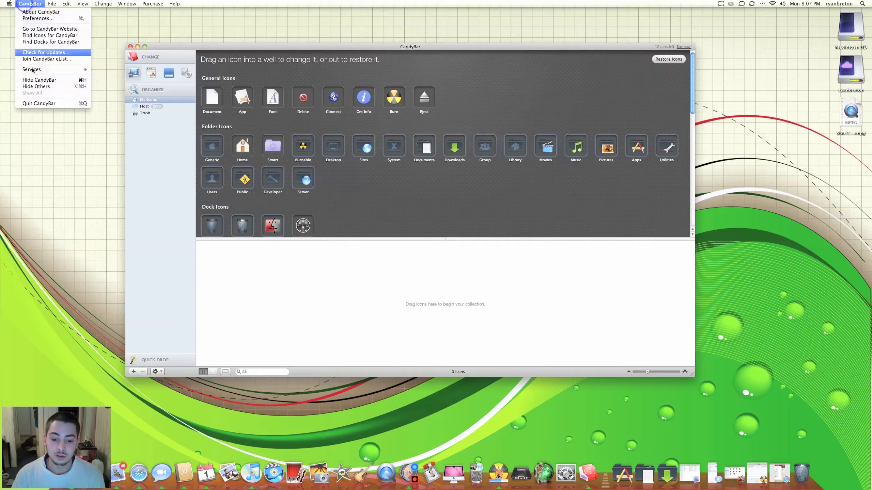
{"action": "left_click", "coordinate": [41, 106]}
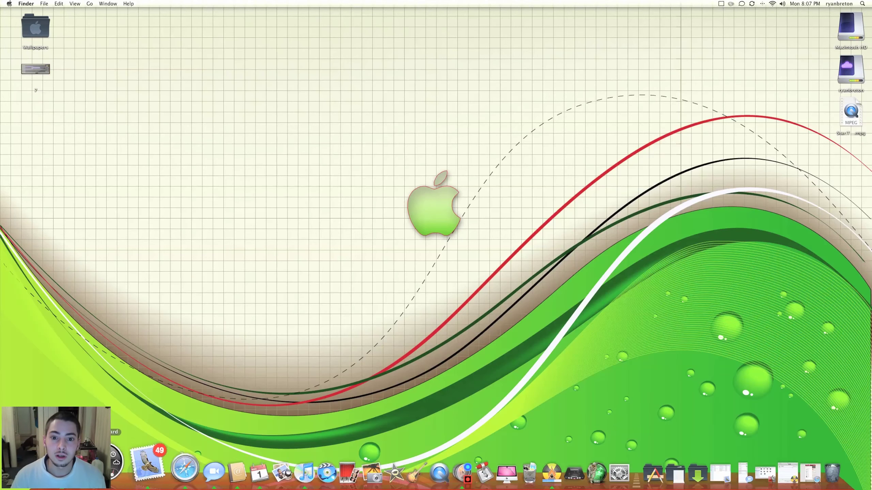
Open the home folder, select N64 Roms, set icons to maximum size, and close the window.
{"action": "left_click", "coordinate": [91, 472]}
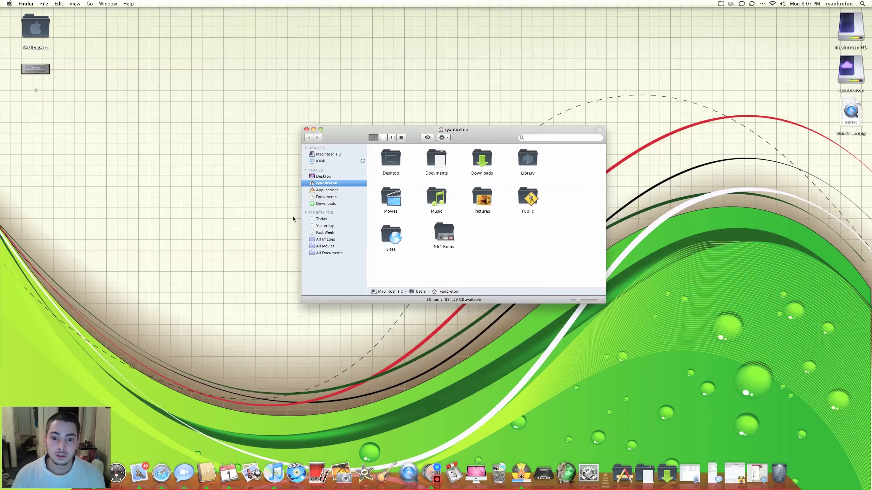
{"action": "left_click", "coordinate": [445, 236]}
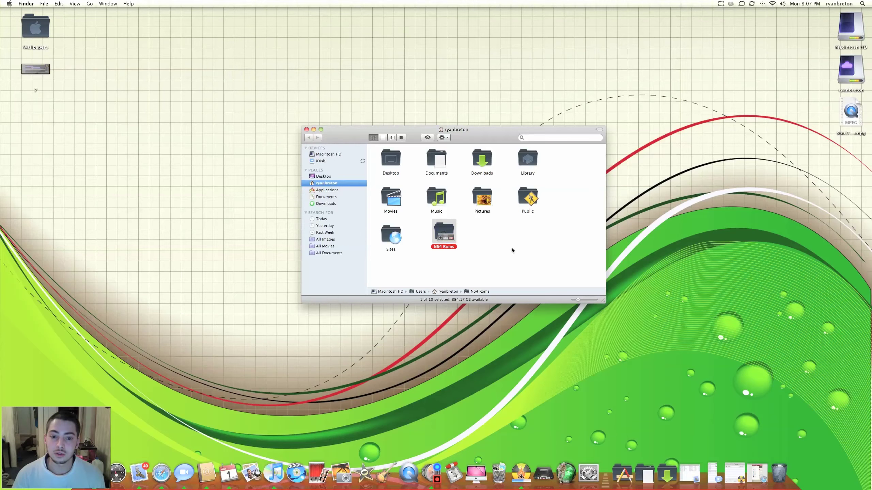
{"action": "mouse_move", "coordinate": [578, 301]}
{"action": "left_mouse_down"}
{"action": "mouse_move", "coordinate": [590, 303]}
{"action": "mouse_move", "coordinate": [578, 302]}
{"action": "left_mouse_up"}
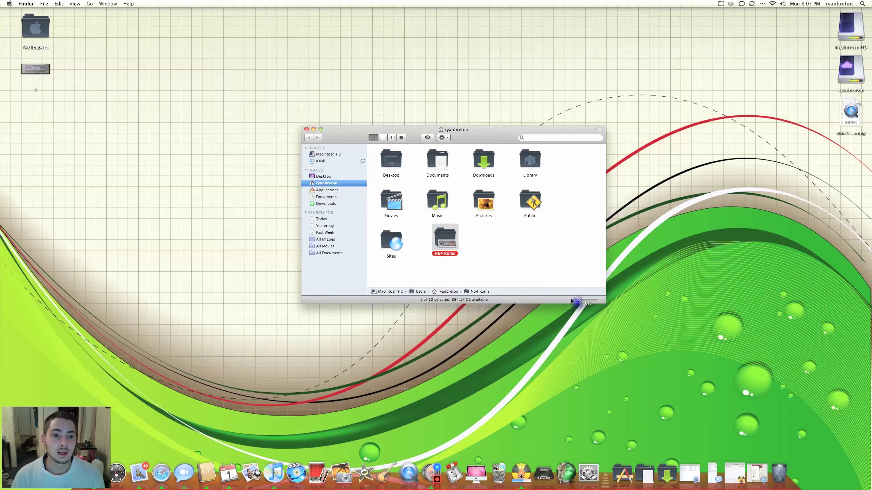
{"action": "left_click", "coordinate": [306, 129]}
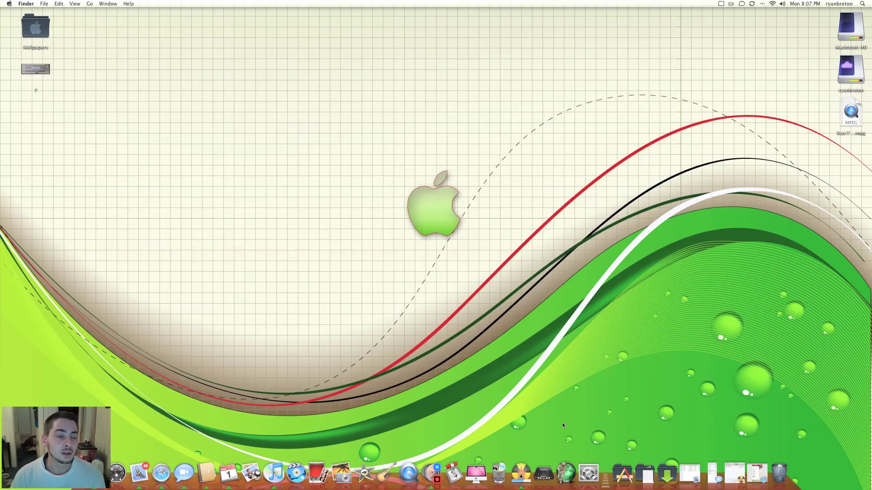
Launch SuperDocker from the Applications stack in the Dock.
{"action": "left_click", "coordinate": [626, 463]}
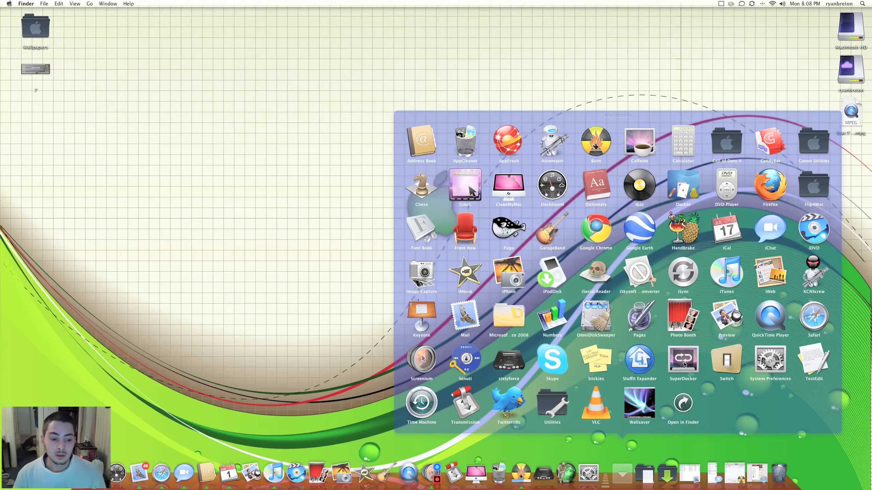
{"action": "left_click", "coordinate": [683, 361]}
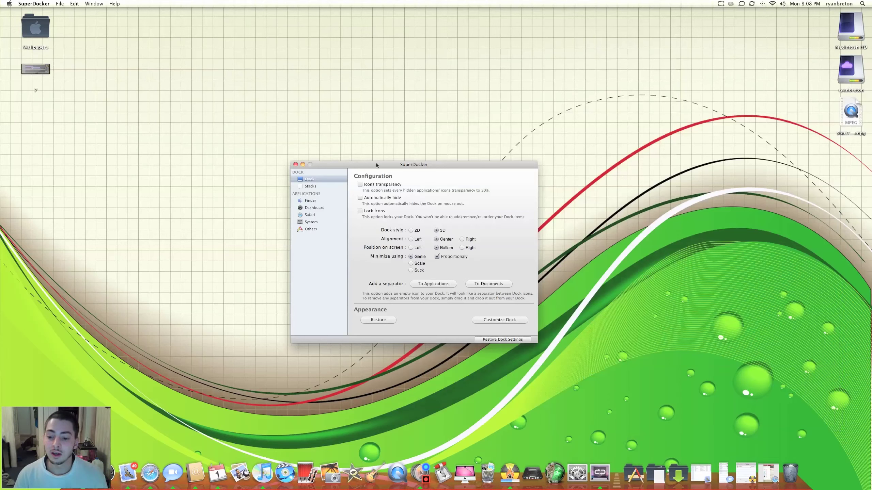
Review SuperDocker's Stacks settings while previewing the Applications stack, then quit SuperDocker.
{"action": "left_click_drag", "start_coordinate": [376, 164], "coordinate": [364, 124]}
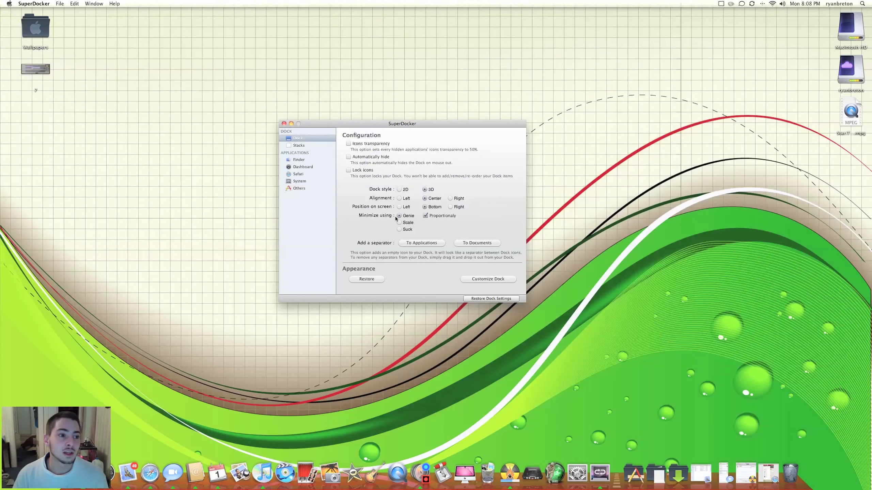
{"action": "left_click", "coordinate": [300, 146]}
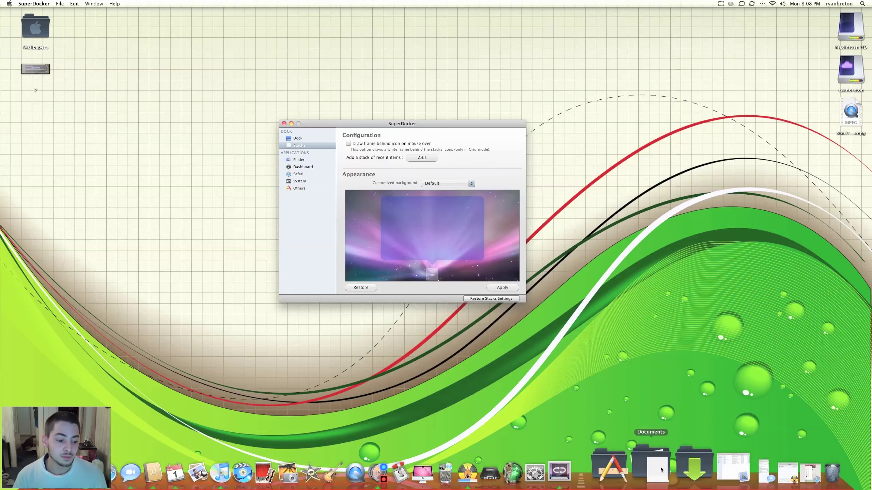
{"action": "left_click", "coordinate": [634, 473]}
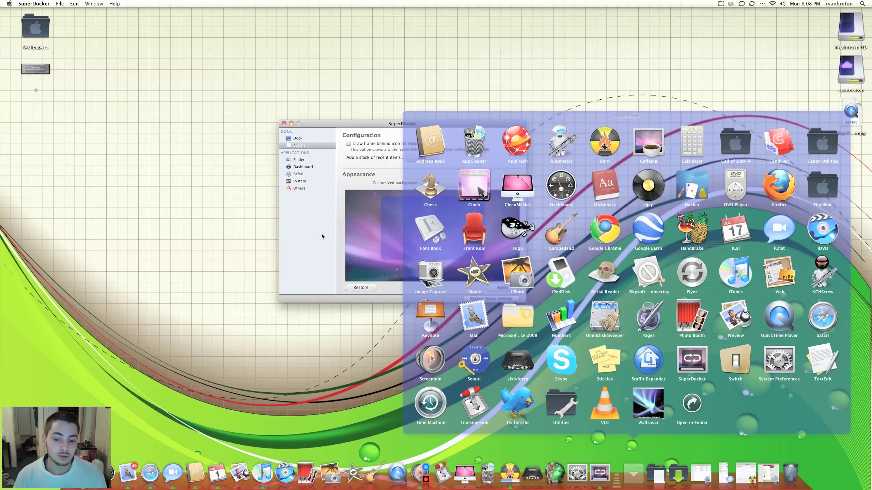
{"action": "left_click", "coordinate": [322, 234]}
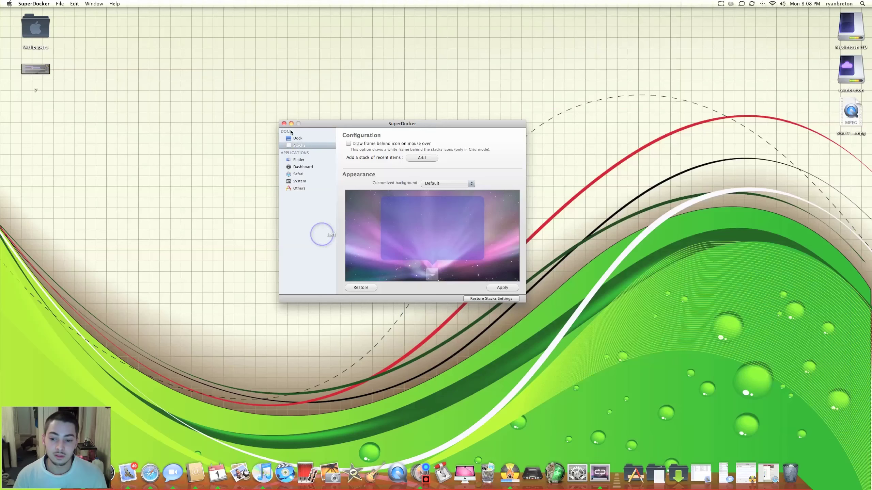
{"action": "left_click", "coordinate": [35, 3]}
{"action": "left_click", "coordinate": [56, 91]}
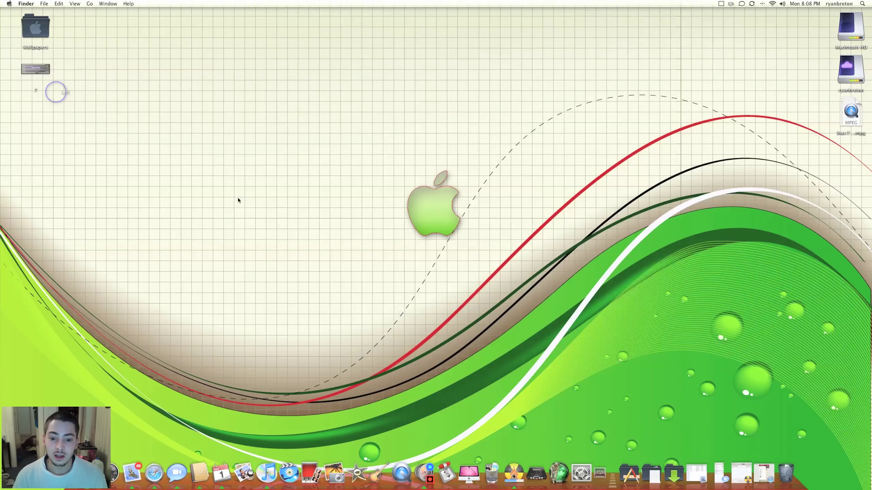
{"action": "left_click", "coordinate": [621, 473]}
{"action": "left_click", "coordinate": [696, 195]}
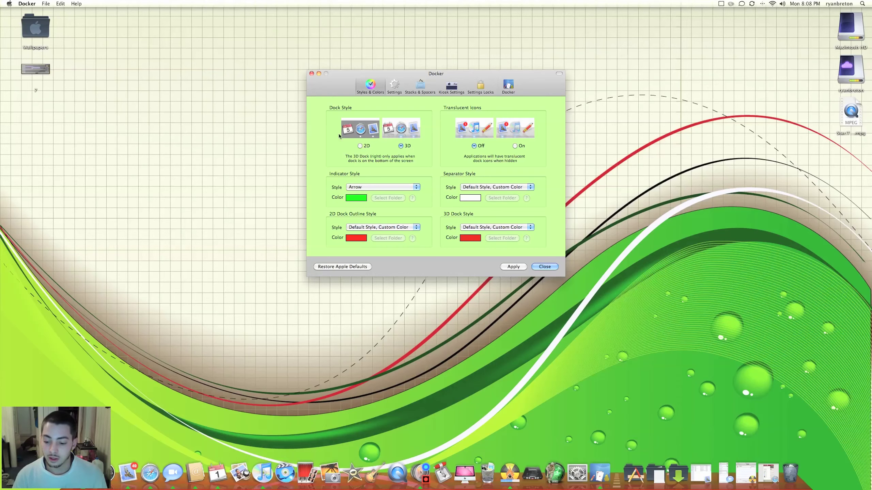
{"action": "left_click", "coordinate": [31, 4]}
{"action": "left_click", "coordinate": [36, 64]}
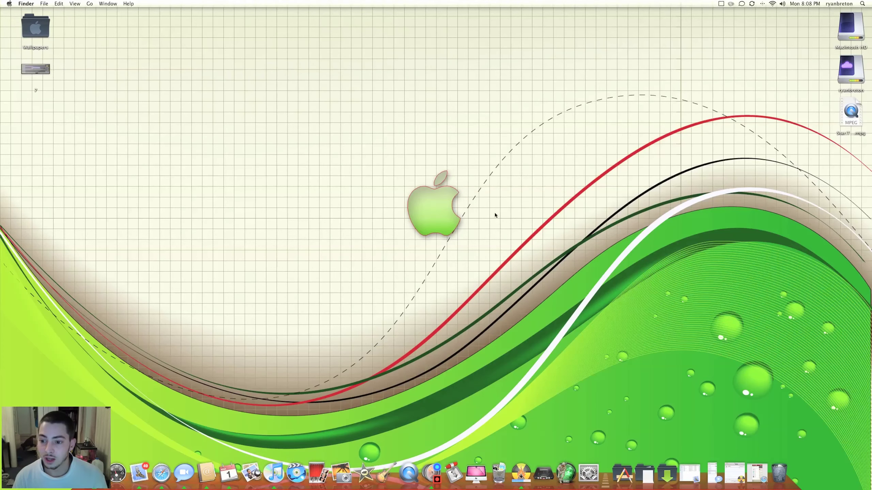
{"action": "left_click", "coordinate": [722, 4]}
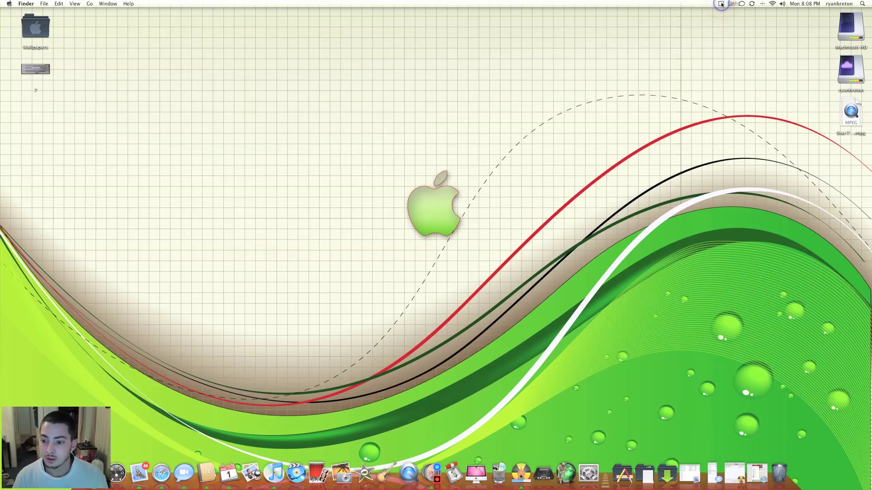
{"action": "left_click", "coordinate": [721, 3]}
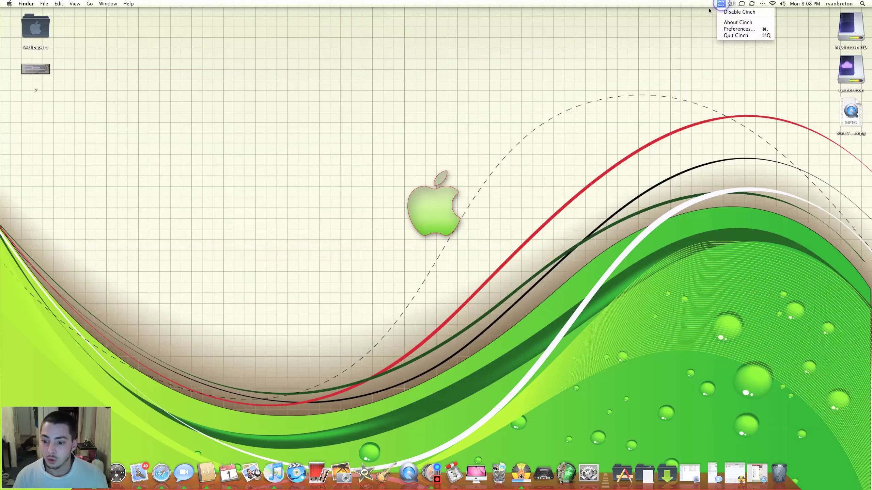
{"action": "left_click", "coordinate": [725, 53]}
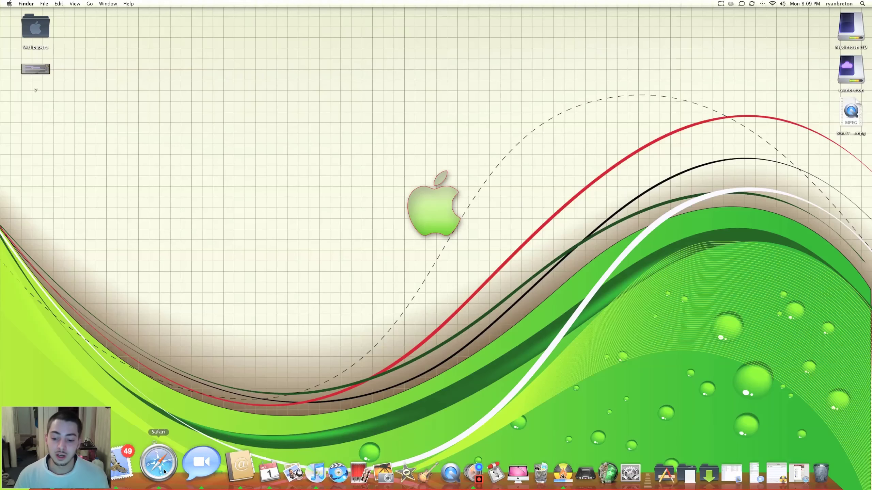
Snap the Safari Iconfactory window to the right half of the screen.
{"action": "left_click", "coordinate": [158, 465]}
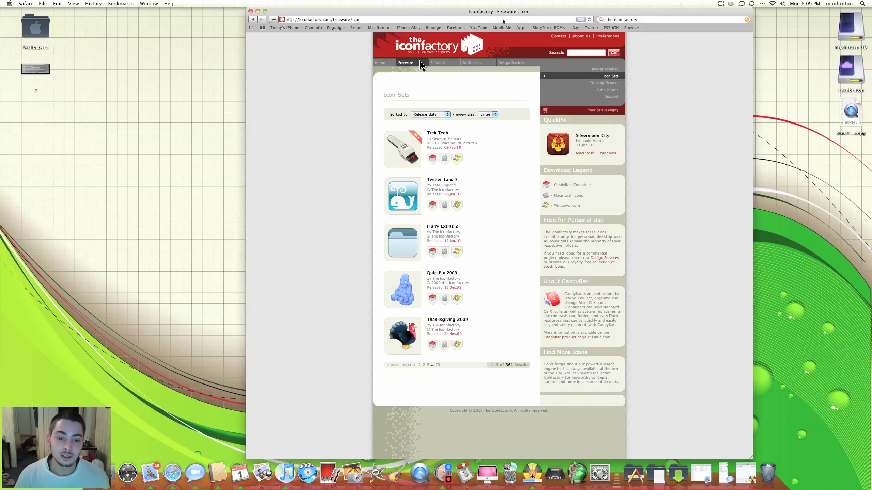
{"action": "left_click_drag", "start_coordinate": [510, 12], "coordinate": [508, 11]}
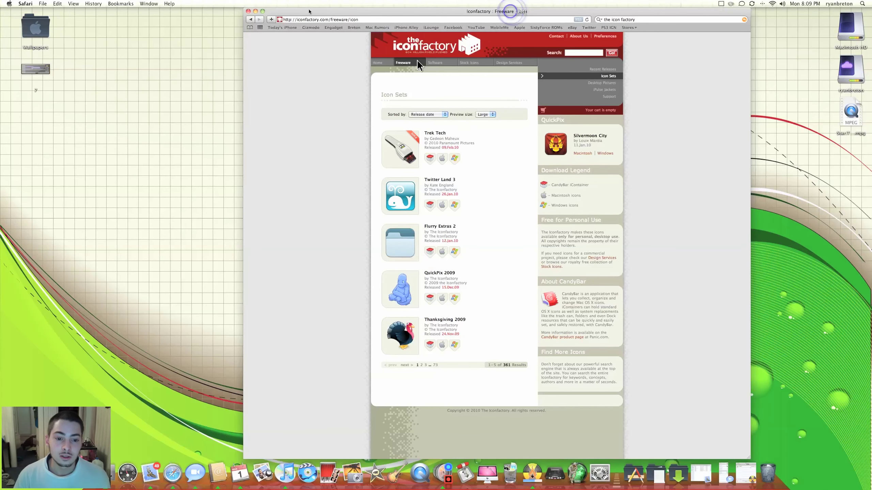
{"action": "left_click_drag", "start_coordinate": [309, 11], "coordinate": [37, 11]}
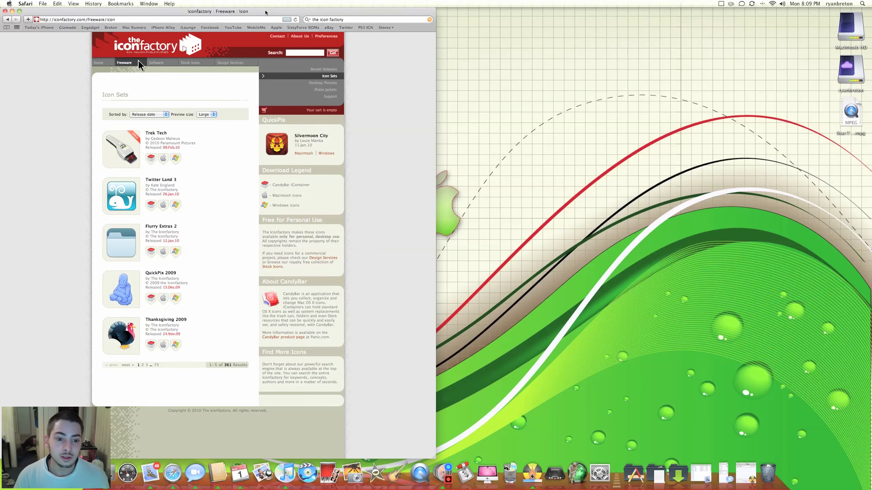
{"action": "left_click_drag", "start_coordinate": [270, 10], "coordinate": [787, 25]}
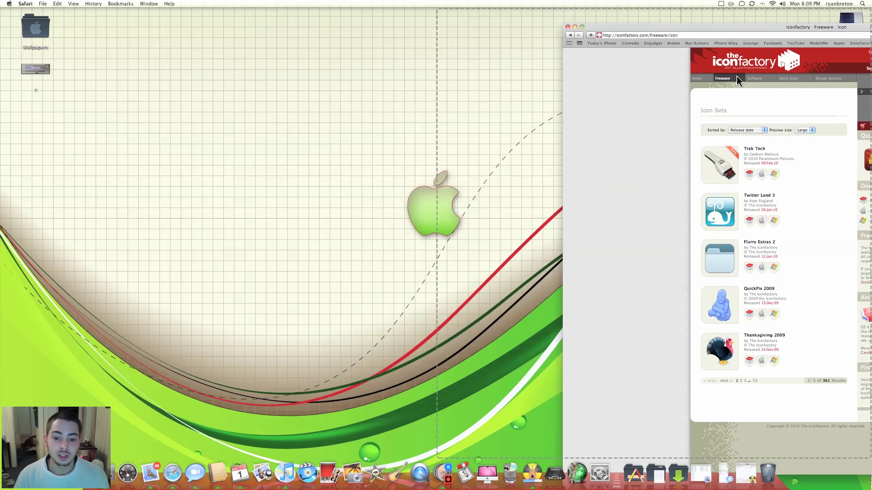
Open a new Apple Start window, close the Iconfactory window, and expand Apple Start to full screen.
{"action": "key", "text": "super+n"}
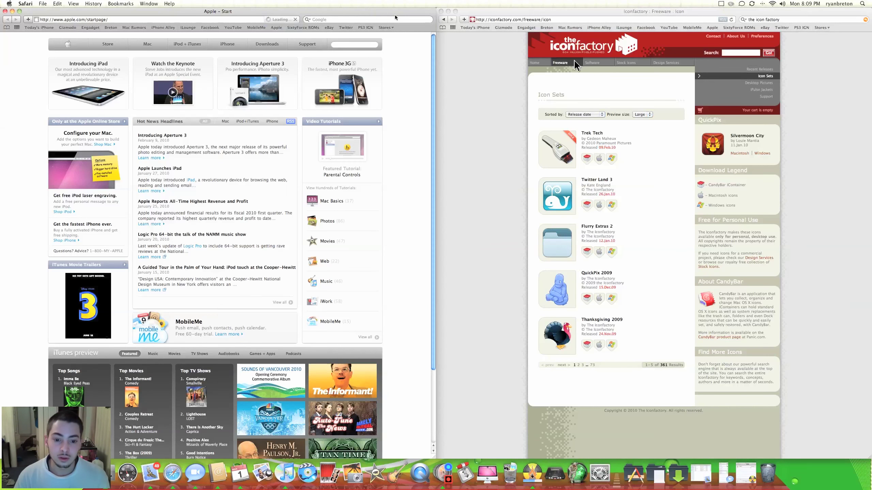
{"action": "left_click", "coordinate": [442, 12]}
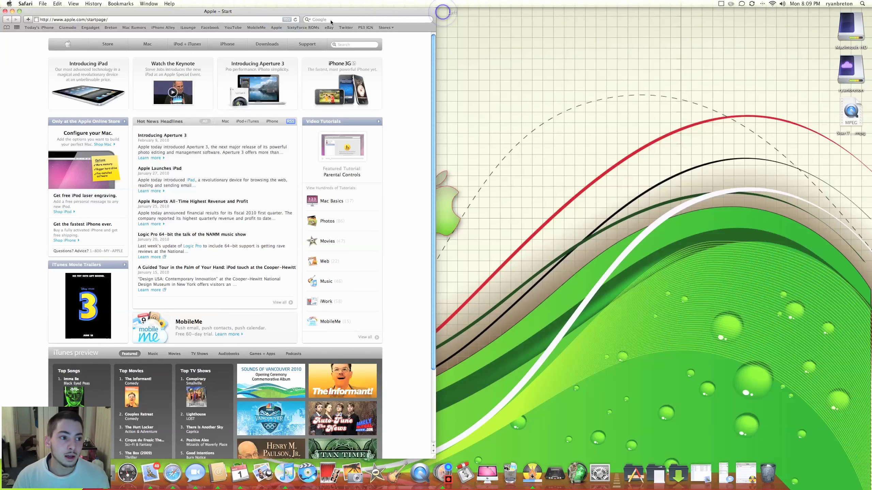
{"action": "left_click_drag", "start_coordinate": [302, 10], "coordinate": [471, 1]}
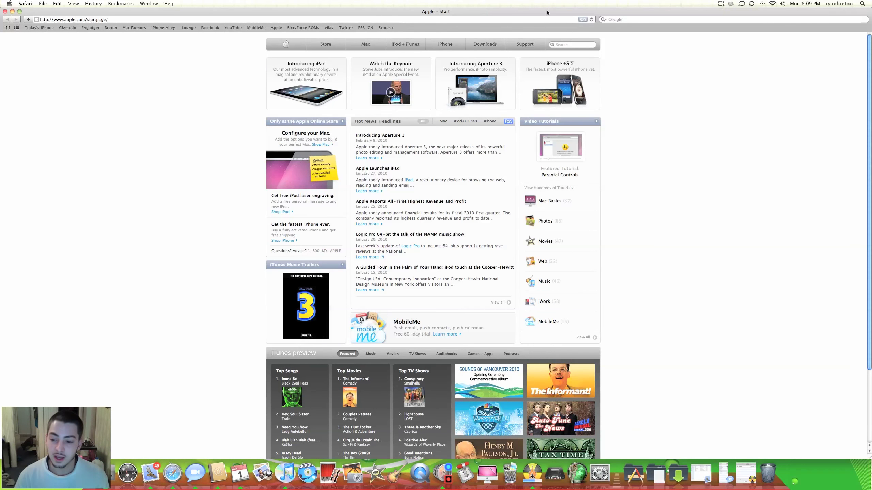
Un-snap the full-screen Apple Start window back down to half the screen.
{"action": "left_click_drag", "start_coordinate": [547, 11], "coordinate": [297, 13]}
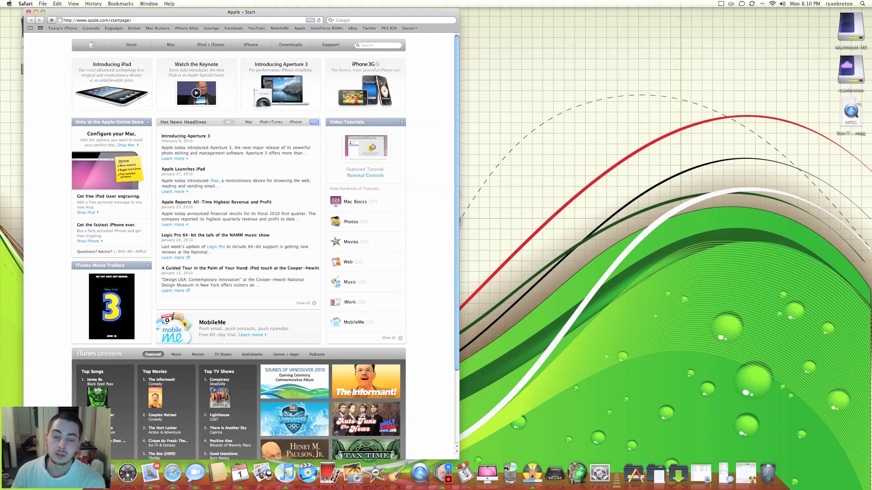
Load YouTube from the bookmark bar and go to your own channel from the username menu.
{"action": "left_click", "coordinate": [257, 28]}
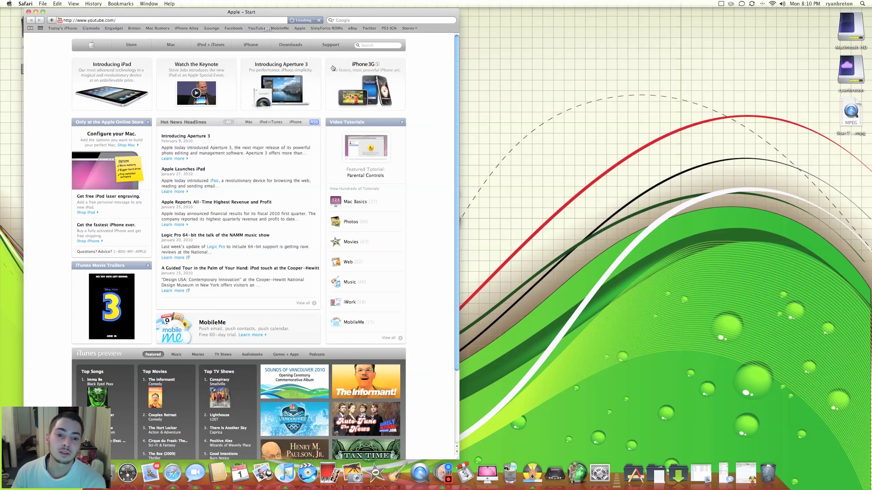
{"action": "left_click", "coordinate": [355, 43]}
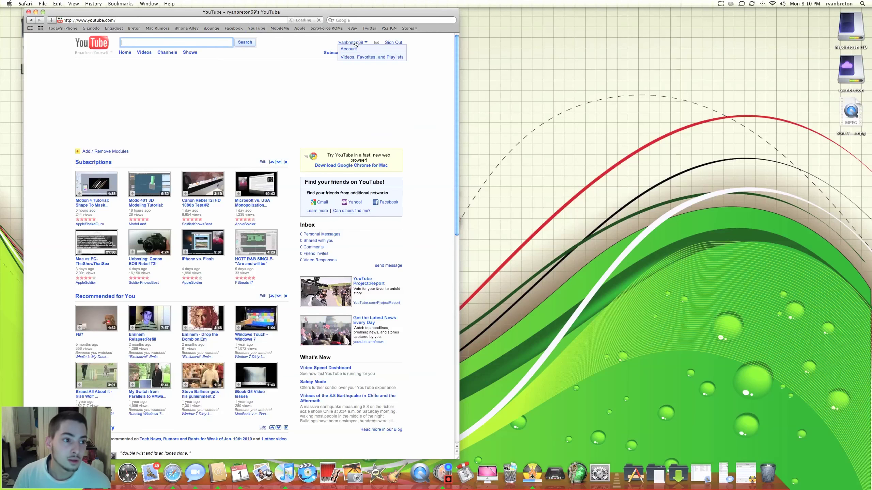
{"action": "left_click", "coordinate": [345, 43]}
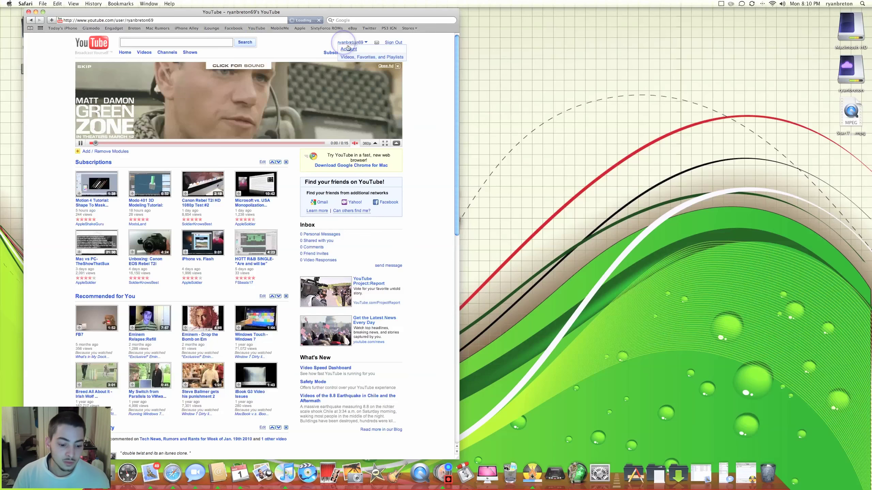